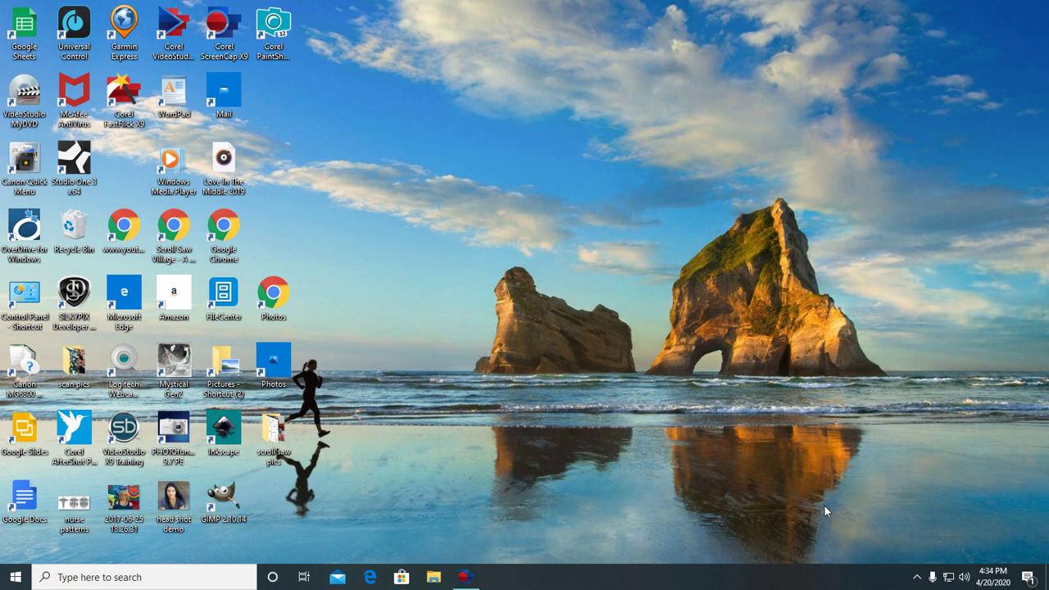
Launch GIMP and open the recently used image head shot demo.png as layers
double_click(223, 496)
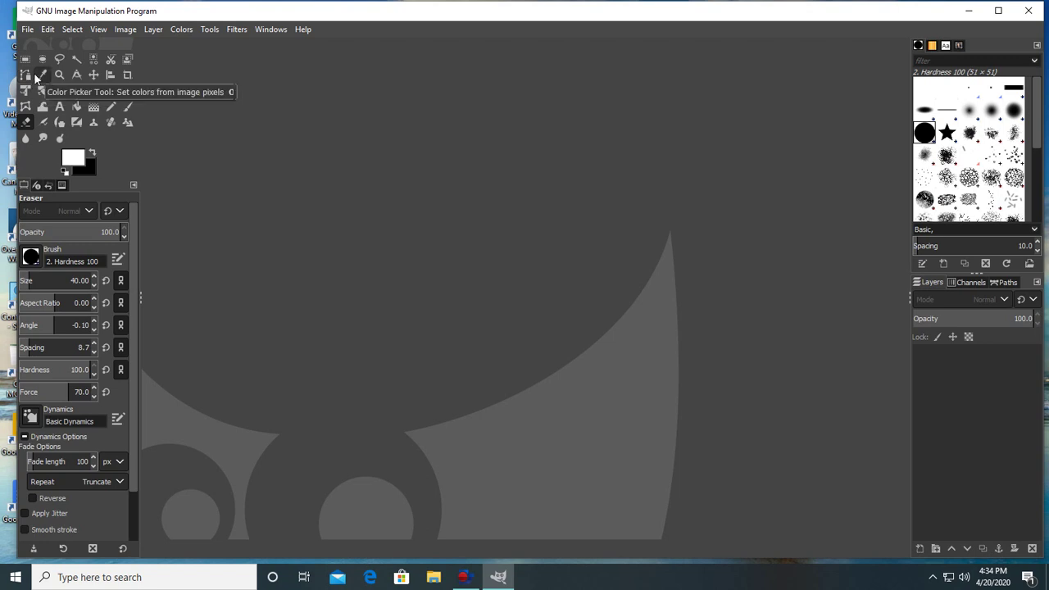
click(24, 30)
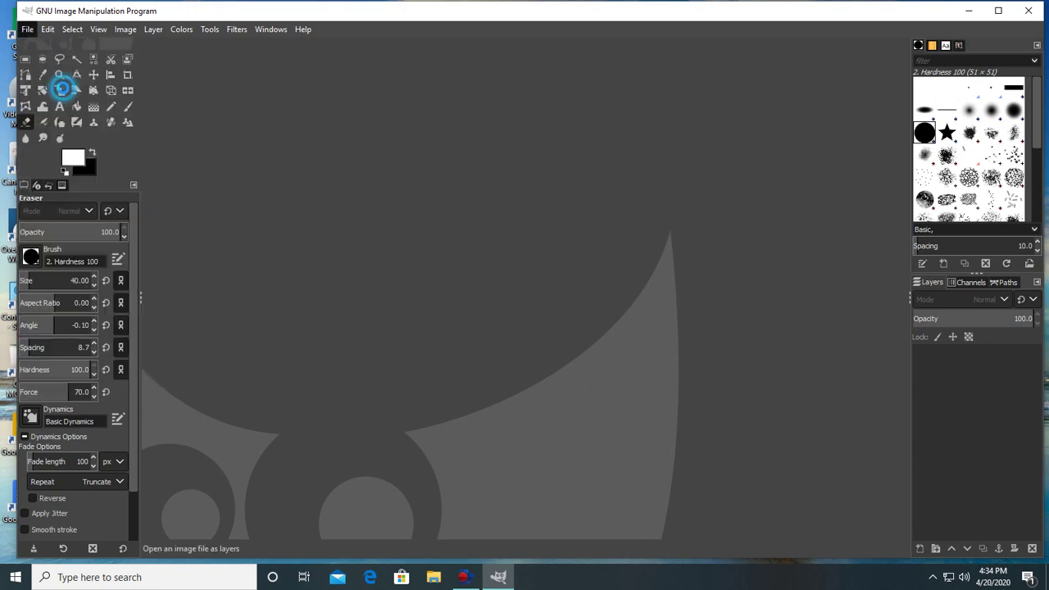
click(63, 92)
click(166, 83)
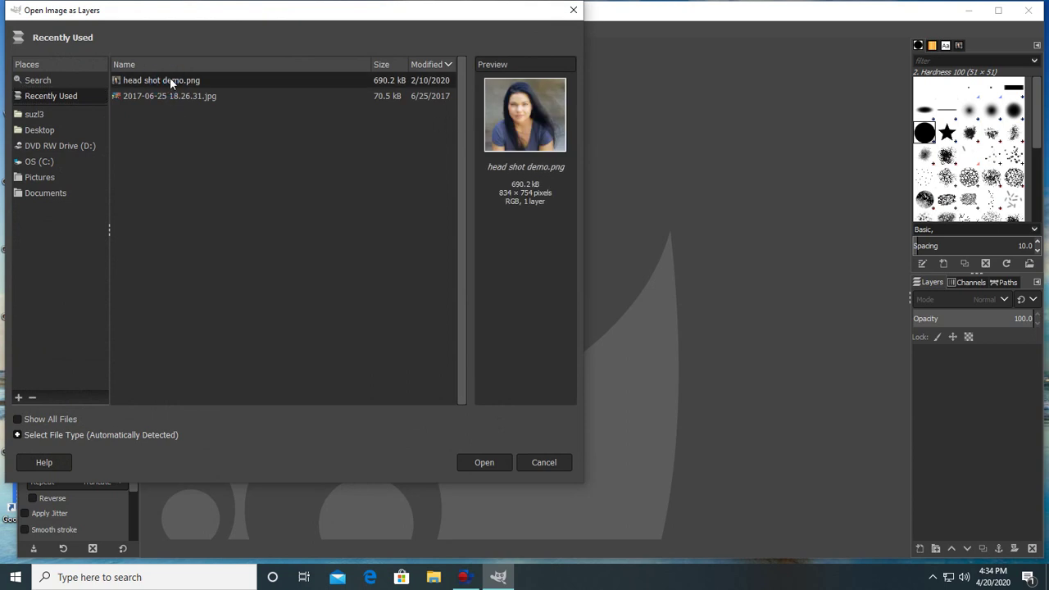
click(489, 464)
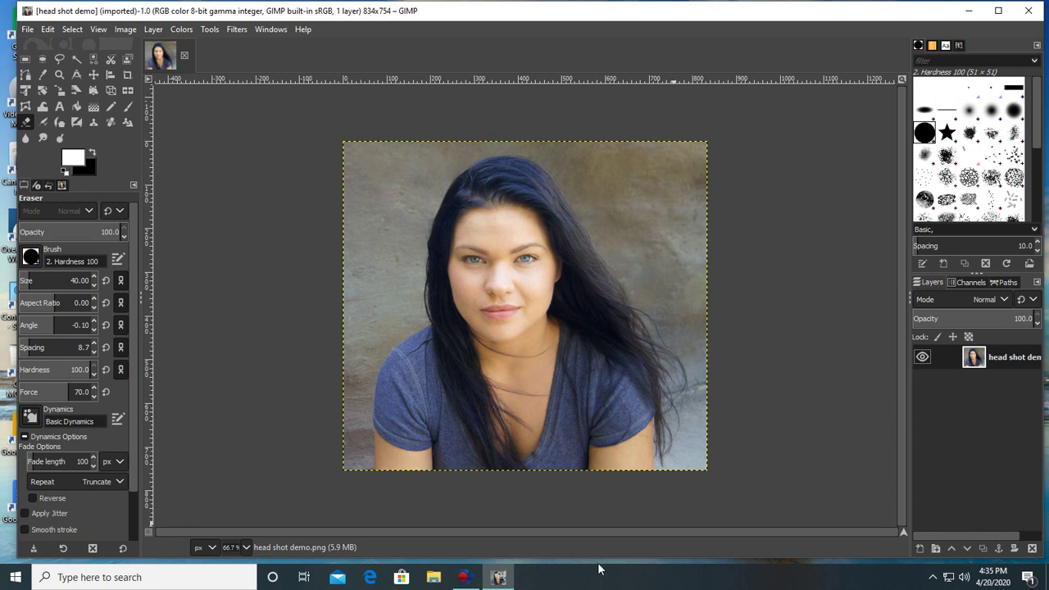
Copy the head shot layer and add a new white-filled layer of 834 × 754 px above it
key(ctrl+c)
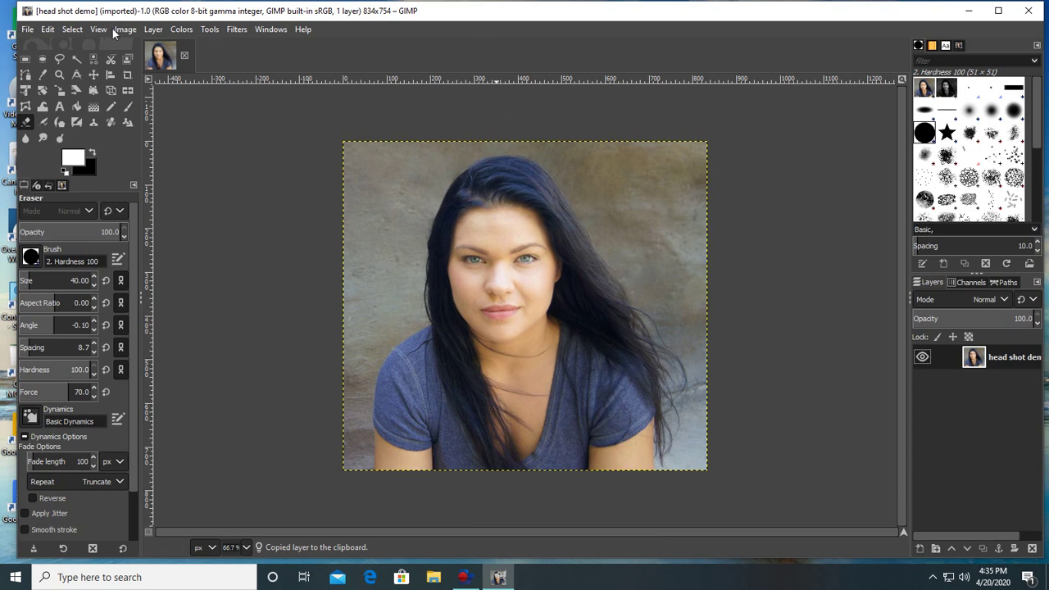
click(159, 31)
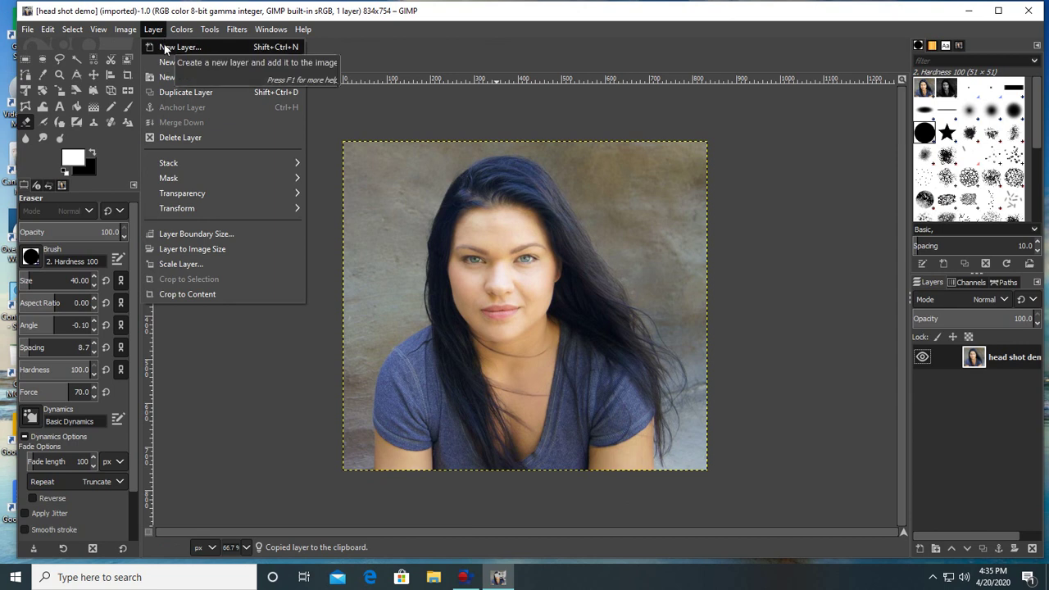
click(166, 49)
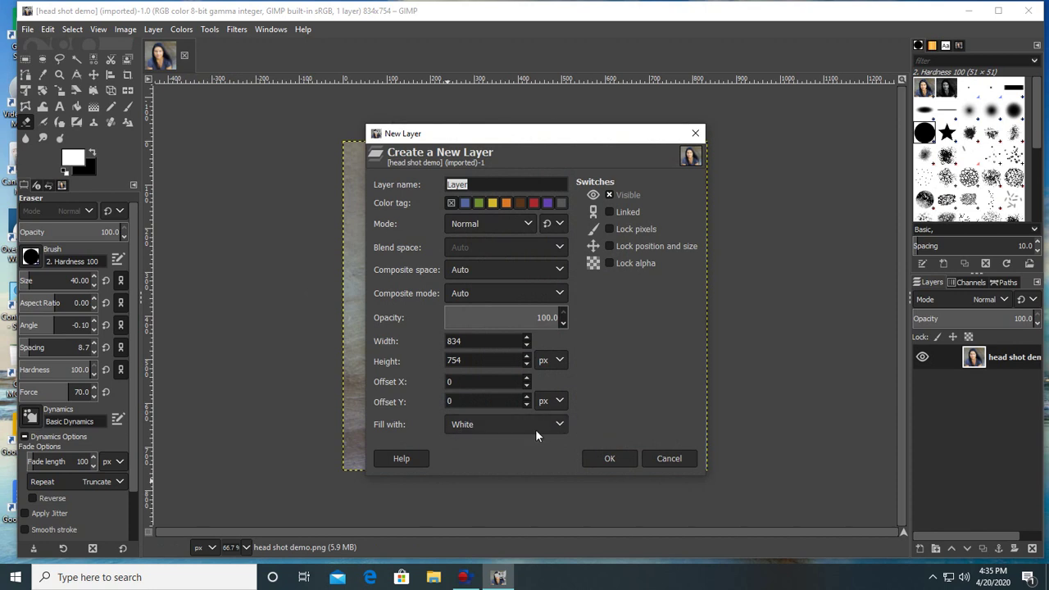
click(608, 458)
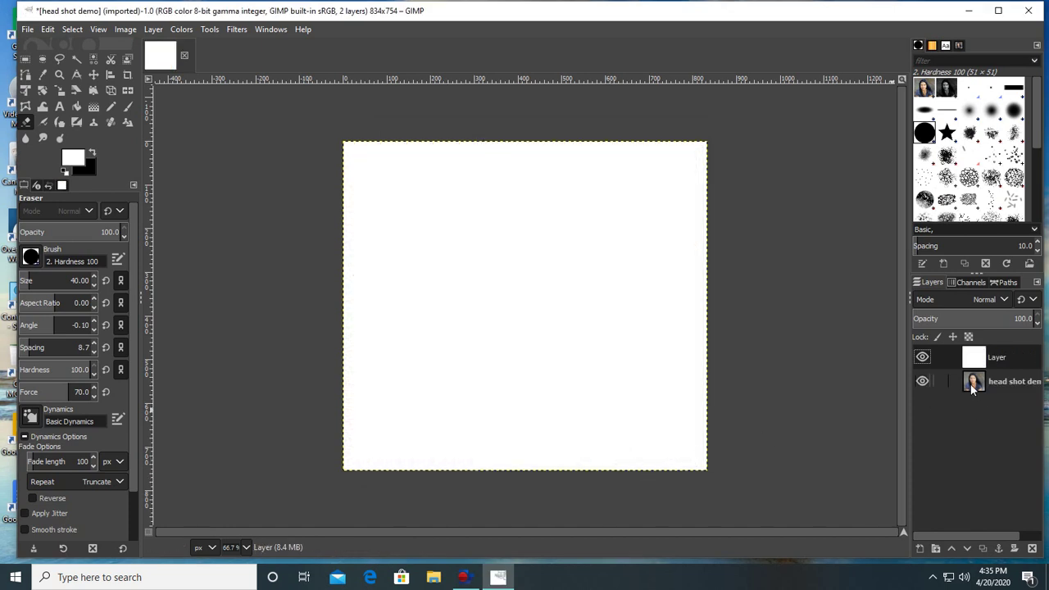
Paste the copied photo above the white layer and turn it into a regular layer named "copy"
click(974, 359)
click(974, 359)
key(ctrl+v)
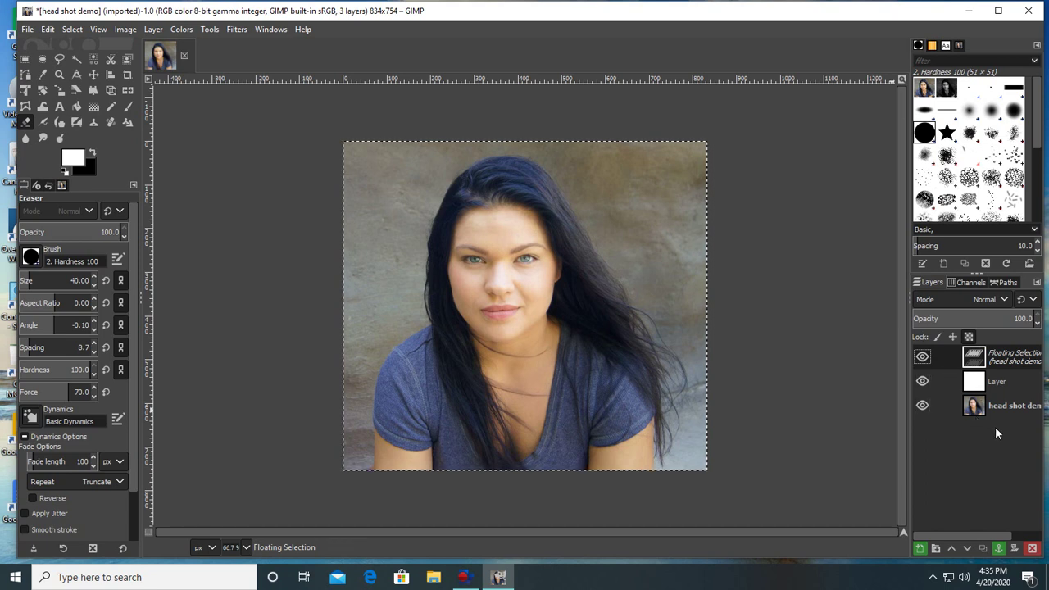
double_click(1014, 358)
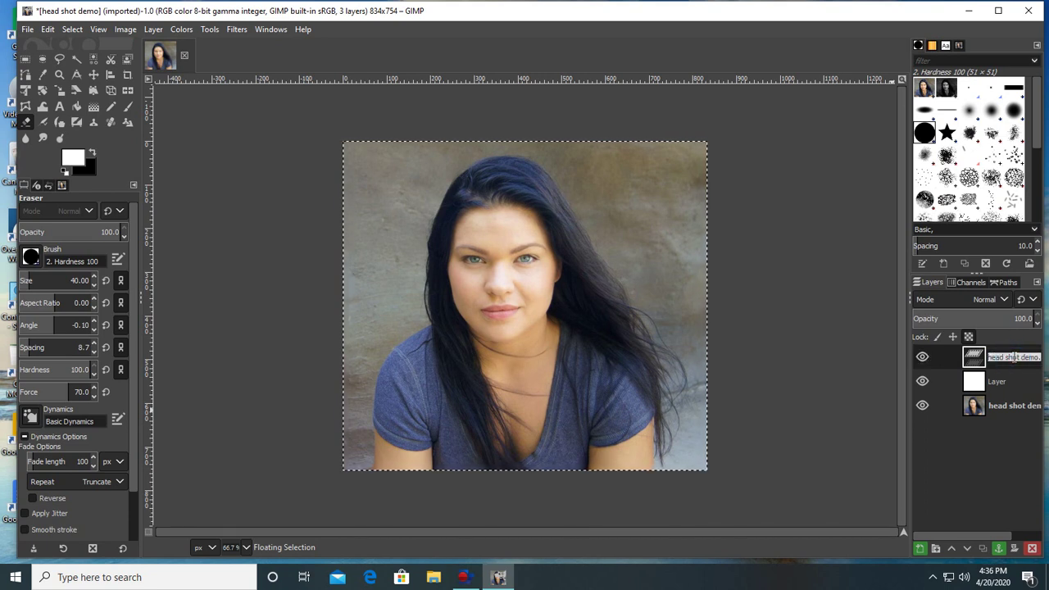
text(copy)
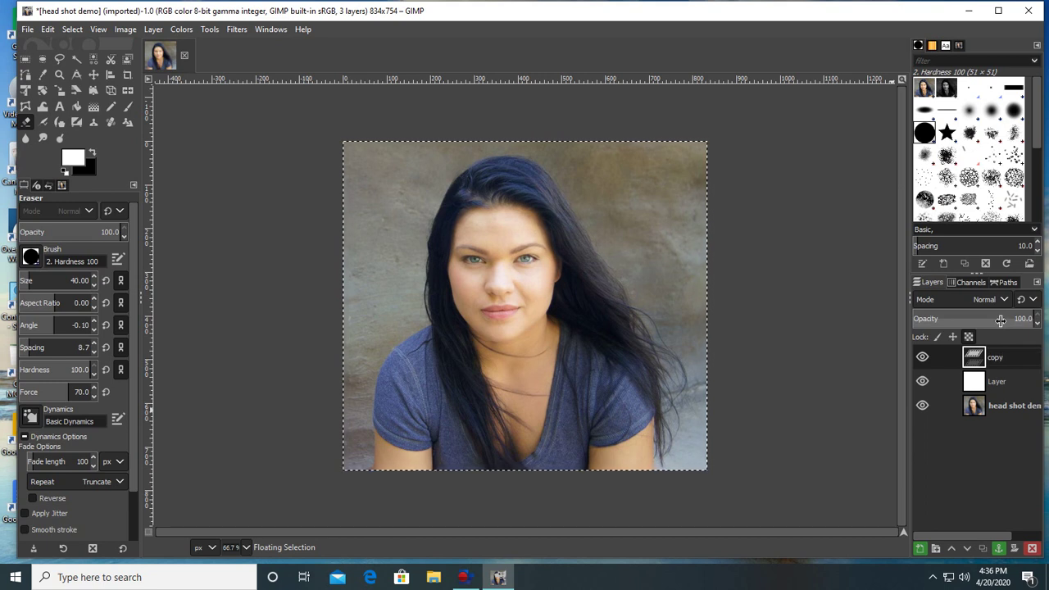
key(Return)
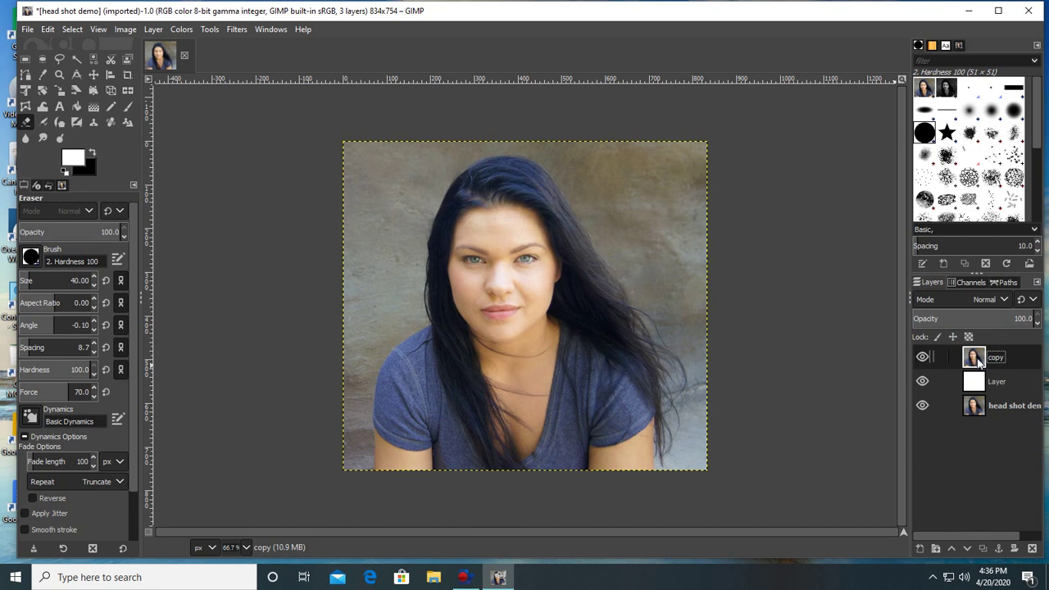
Duplicate the "copy" layer and rename the duplicate "scroll saw pattern"
click(981, 550)
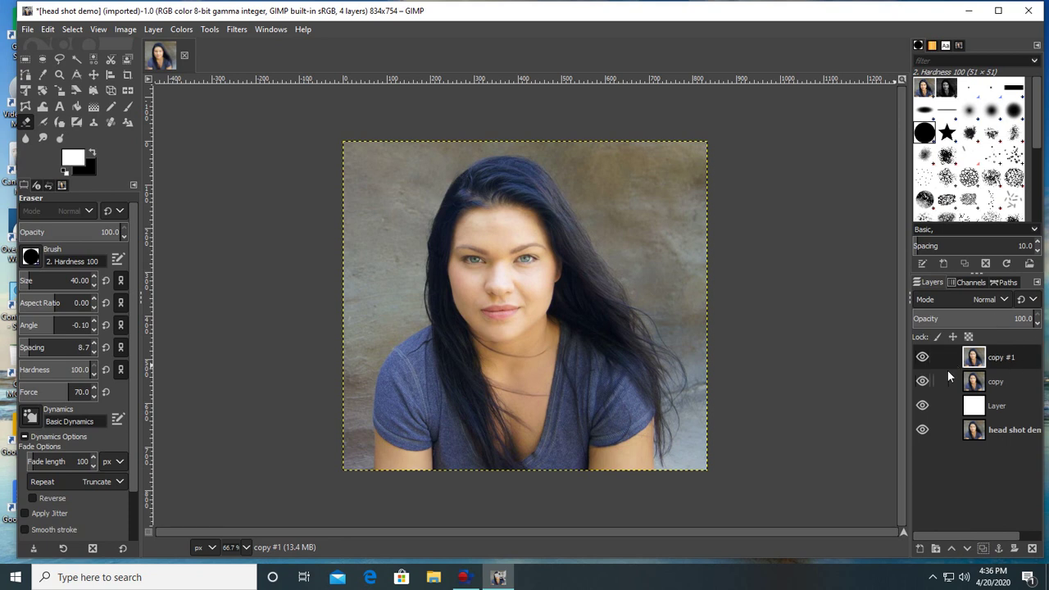
double_click(1006, 358)
text(scroll saw pattern)
key(Return)
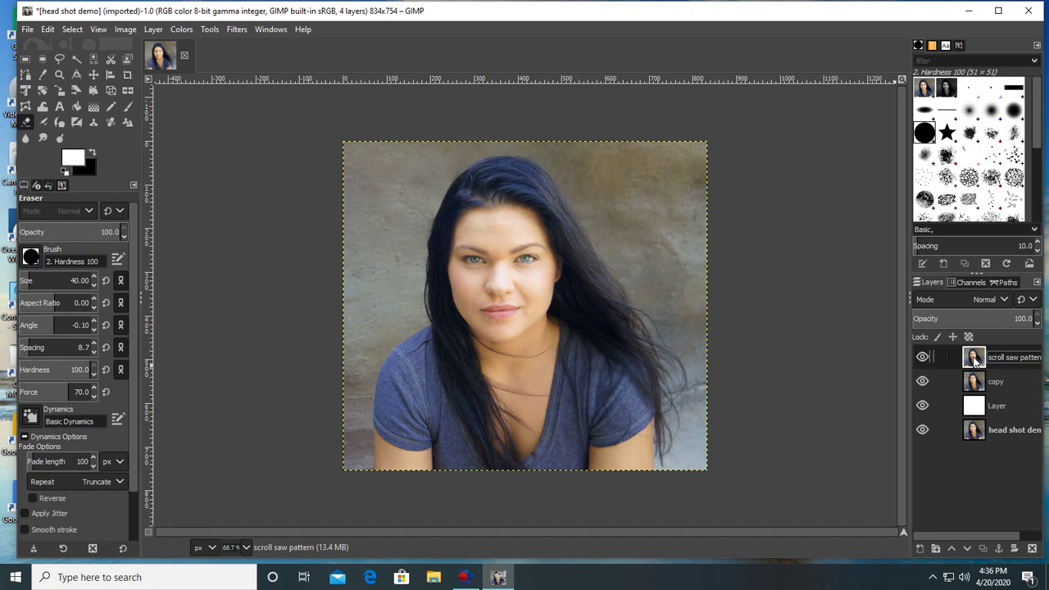
Apply Sharpen (Unsharp Mask) to the scroll saw pattern layer with radius 19.774 and amount 2.836
click(237, 30)
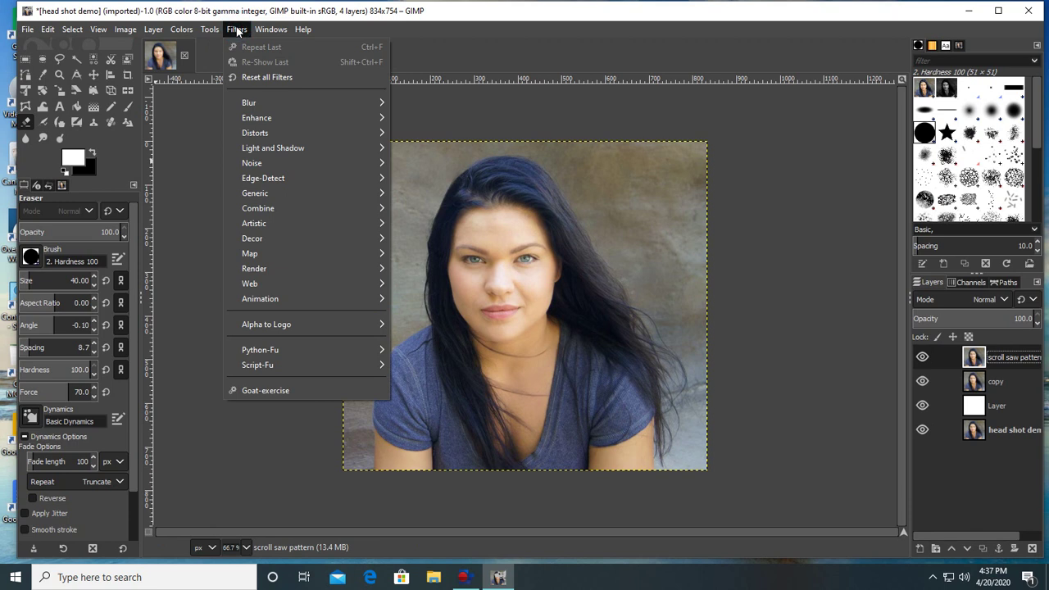
mouse_move(257, 119)
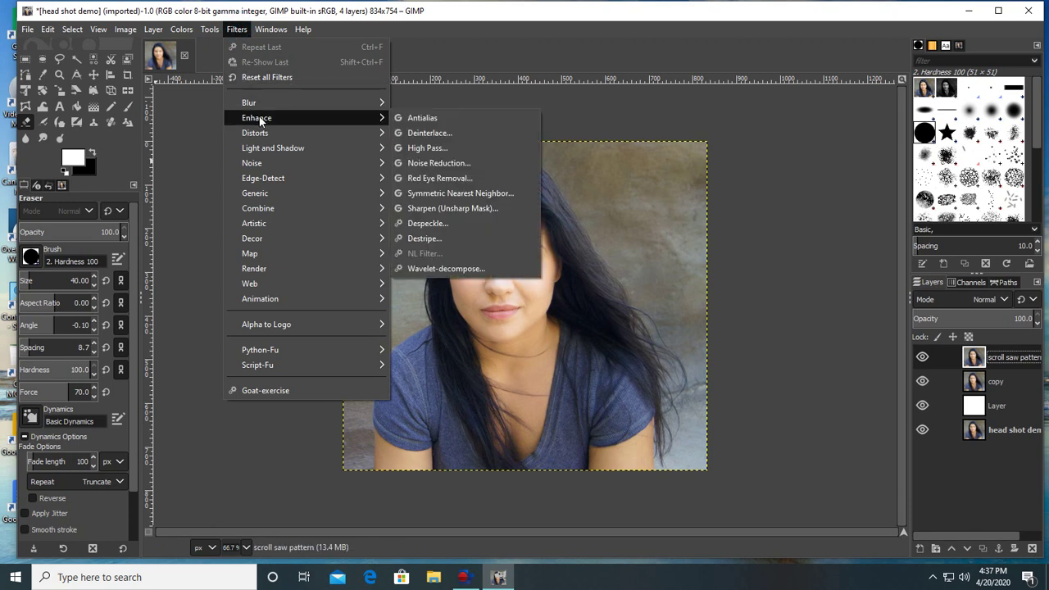
click(441, 209)
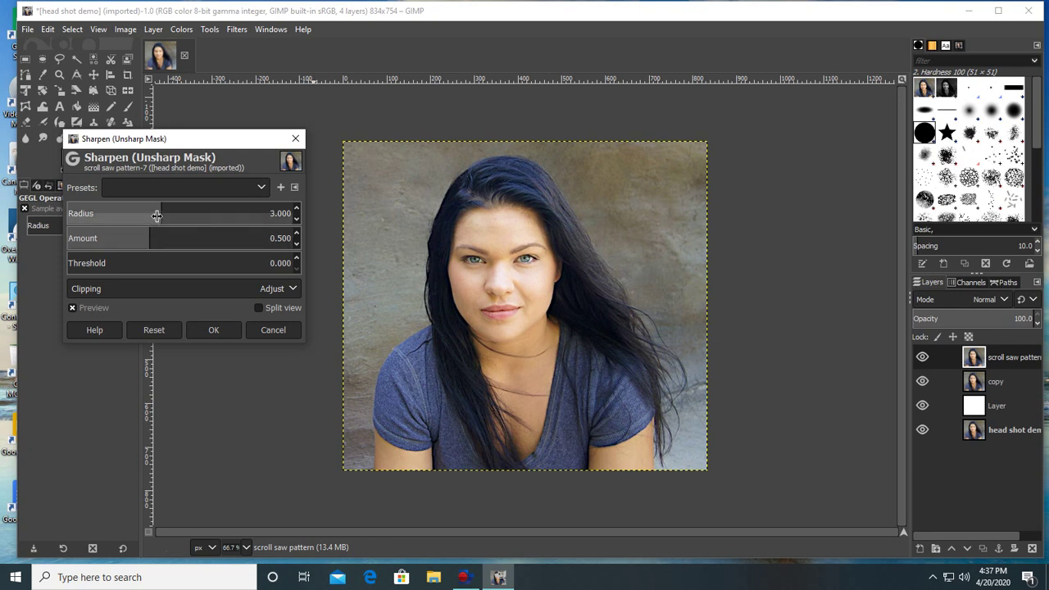
drag(158, 216, 245, 213)
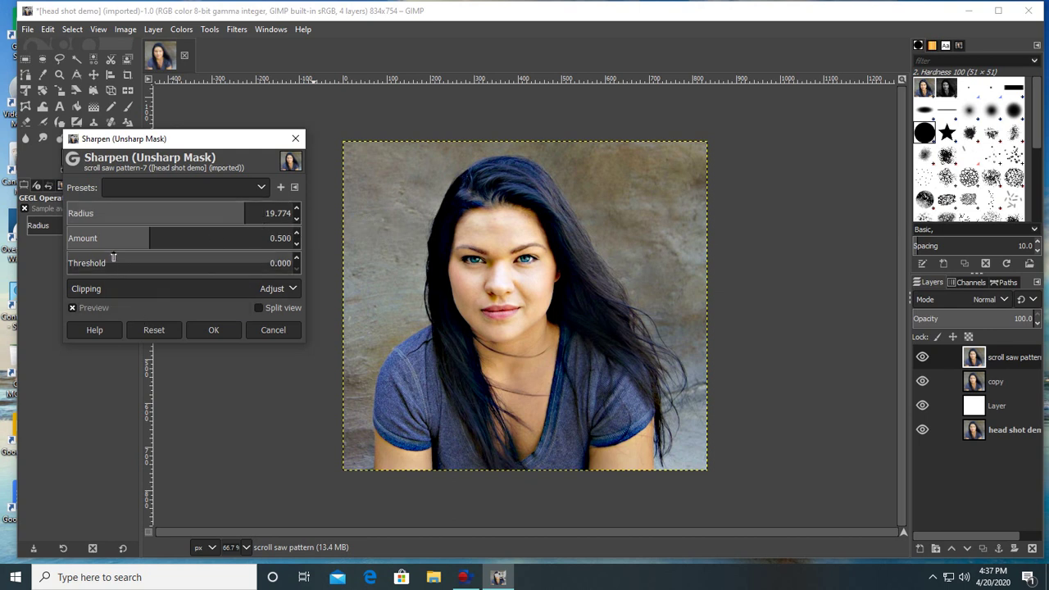
drag(134, 239, 215, 238)
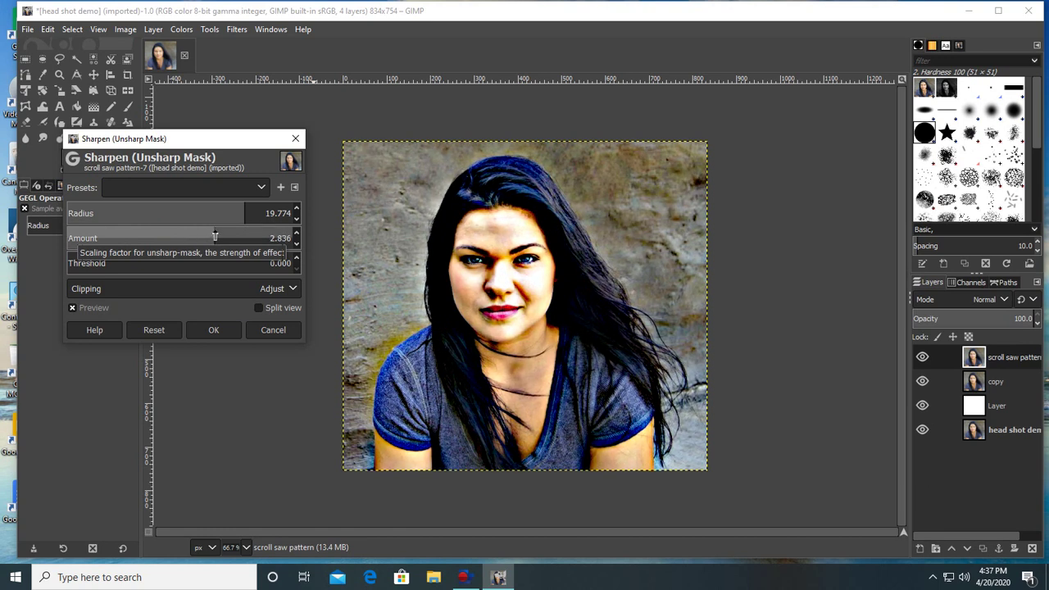
click(213, 330)
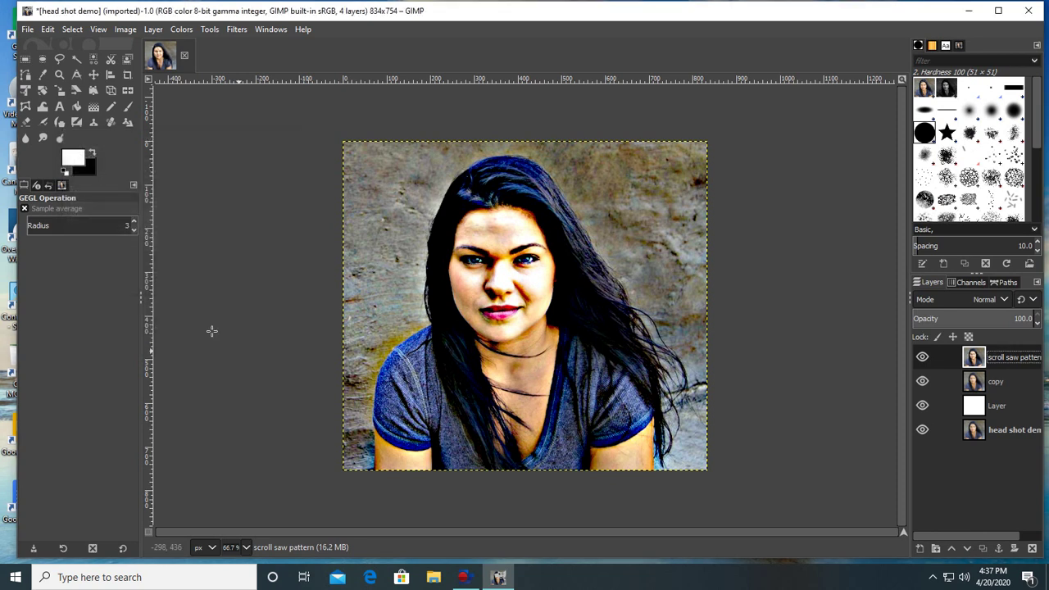
Desaturate the scroll saw pattern layer using the Luminance mode
click(180, 30)
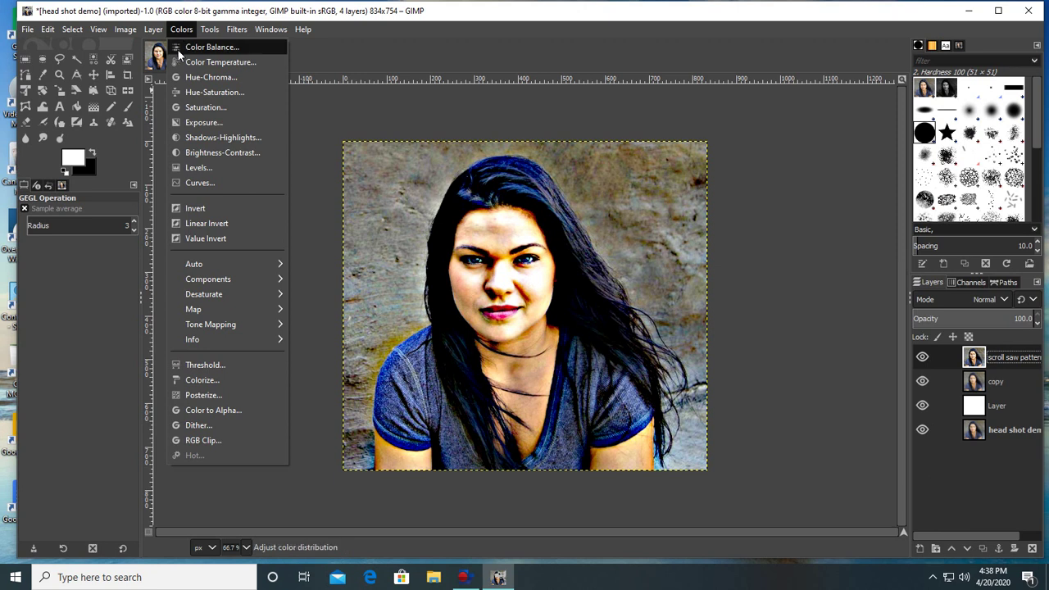
mouse_move(234, 293)
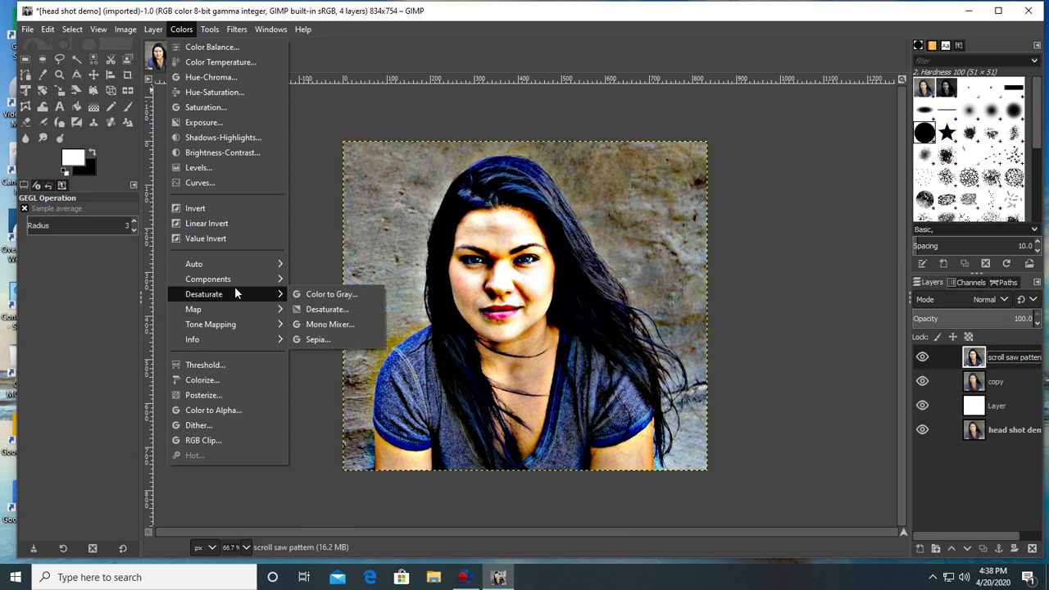
click(327, 309)
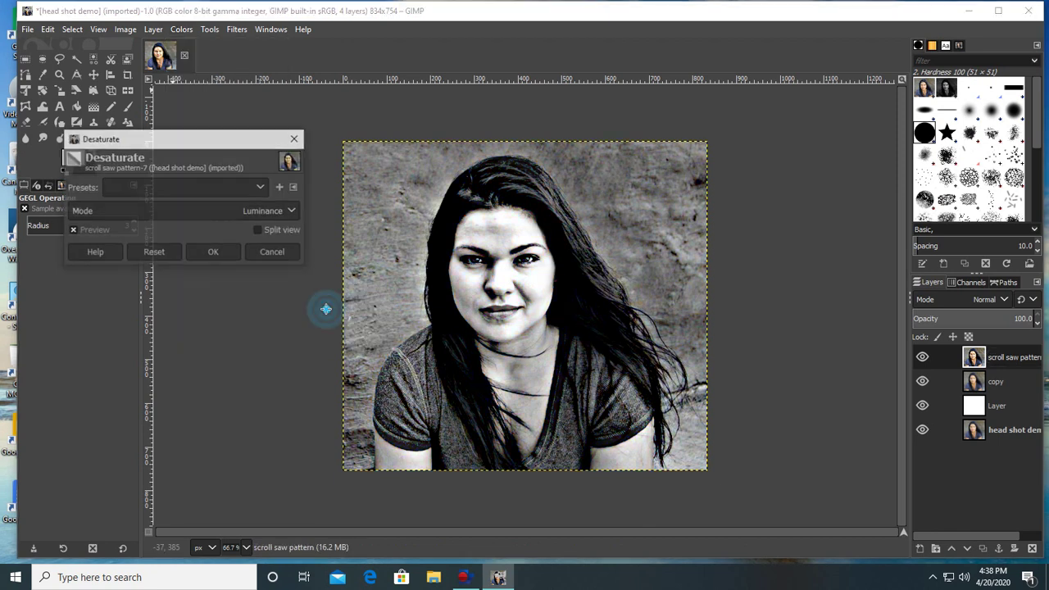
click(215, 253)
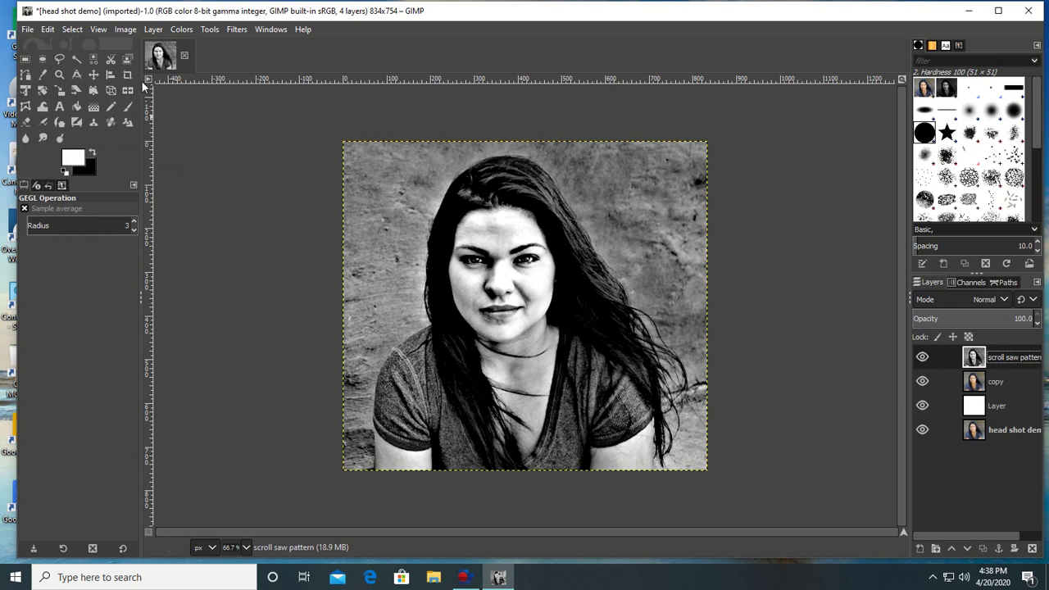
Start the Photocopy (legacy) filter on the scroll saw pattern layer, preview the face, and set the mask radius to 32.07
click(236, 29)
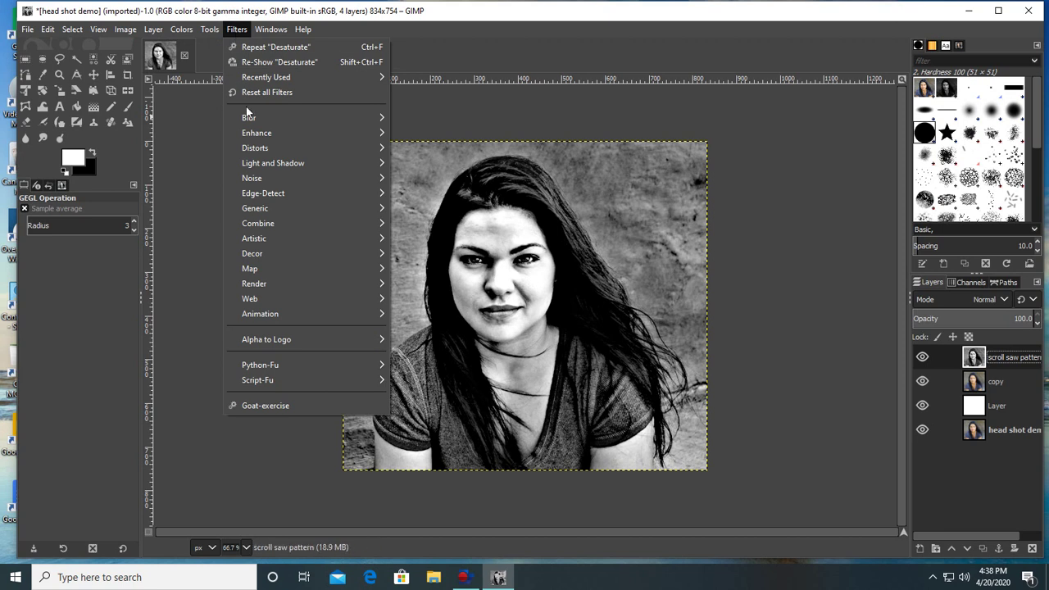
mouse_move(281, 240)
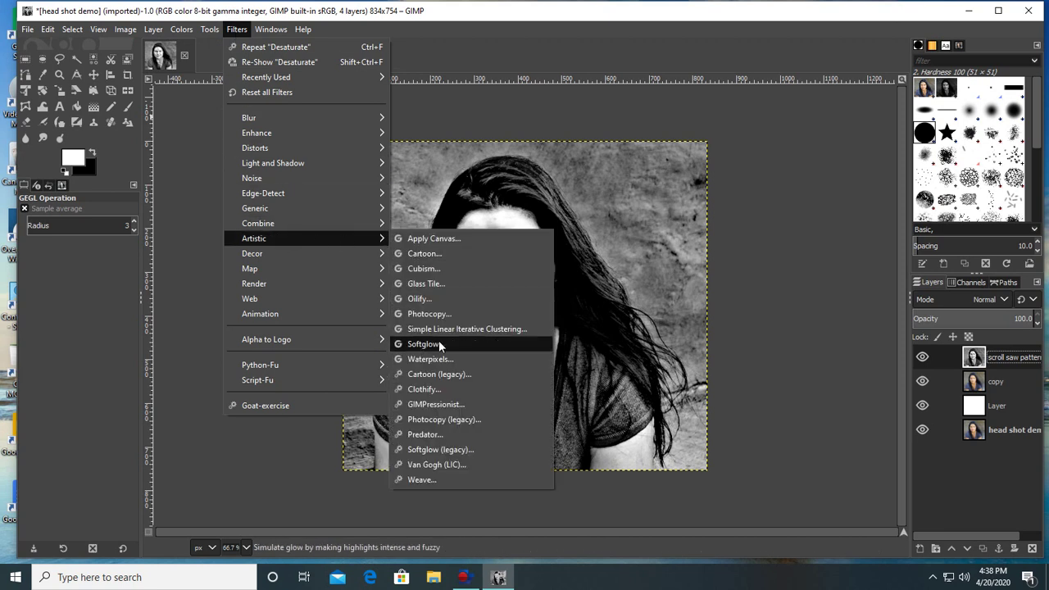
click(457, 419)
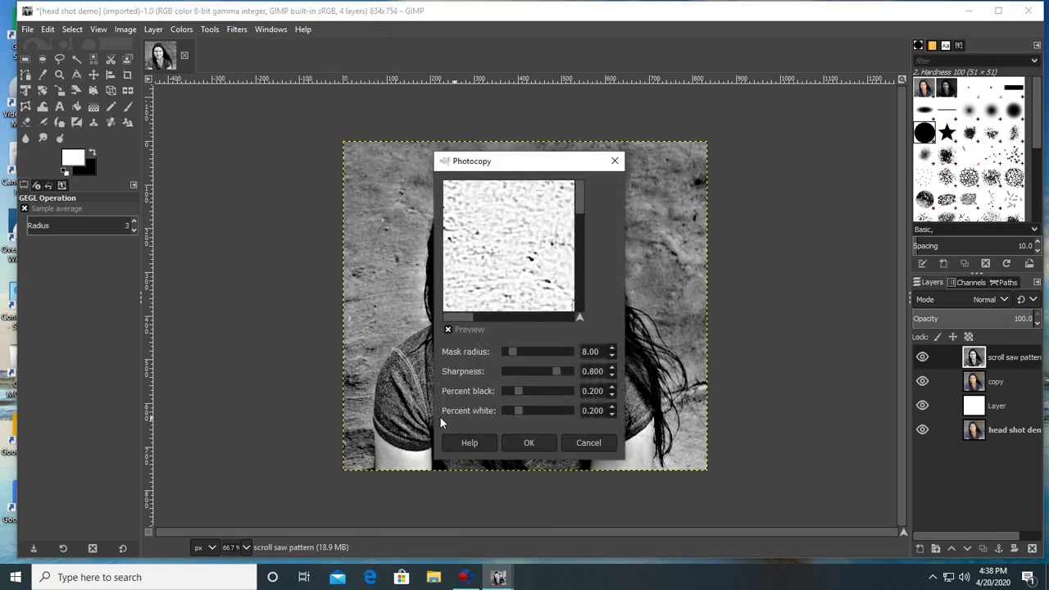
drag(517, 165, 254, 134)
drag(315, 167, 320, 211)
drag(195, 291, 227, 287)
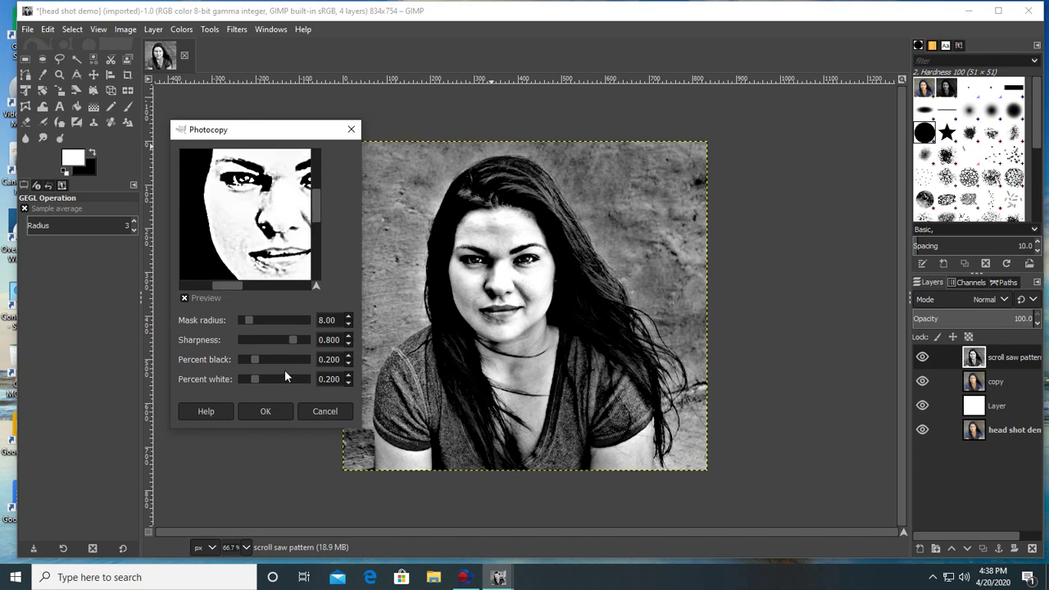
mouse_move(250, 319)
mouse_down()
mouse_move(287, 327)
mouse_move(233, 320)
mouse_up()
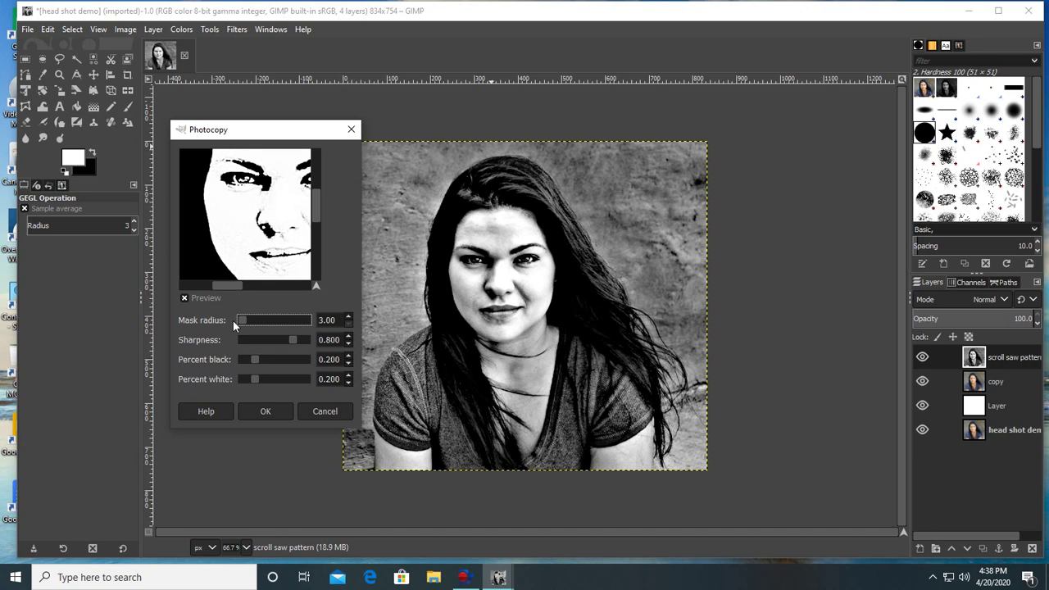
drag(232, 320, 283, 322)
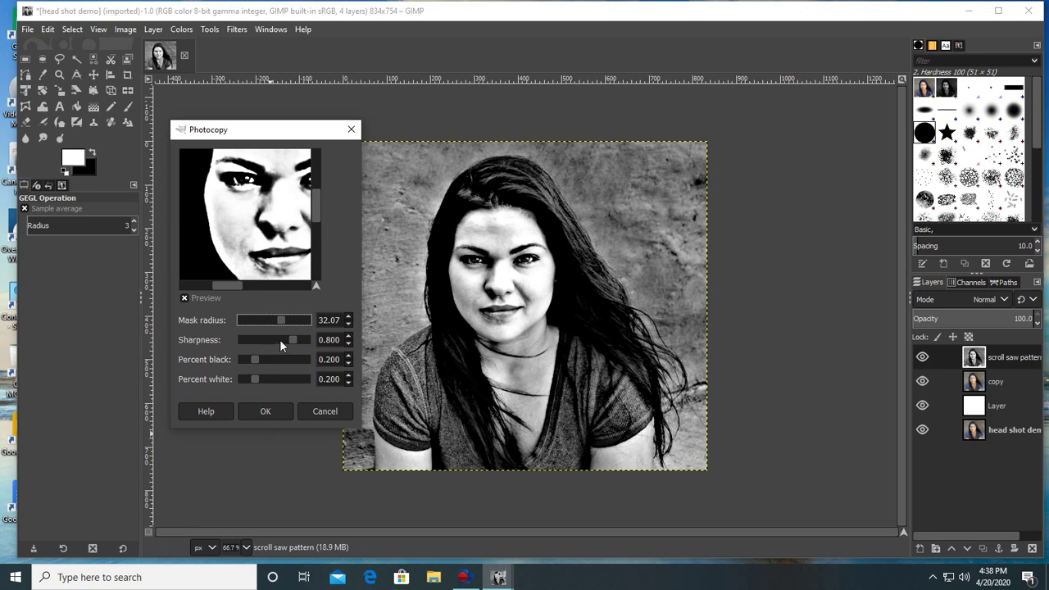
Set the Photocopy filter's sharpness to 1.000, percent black to 0.000 and percent white to 1.000, and apply it
drag(289, 334, 327, 338)
drag(254, 360, 210, 357)
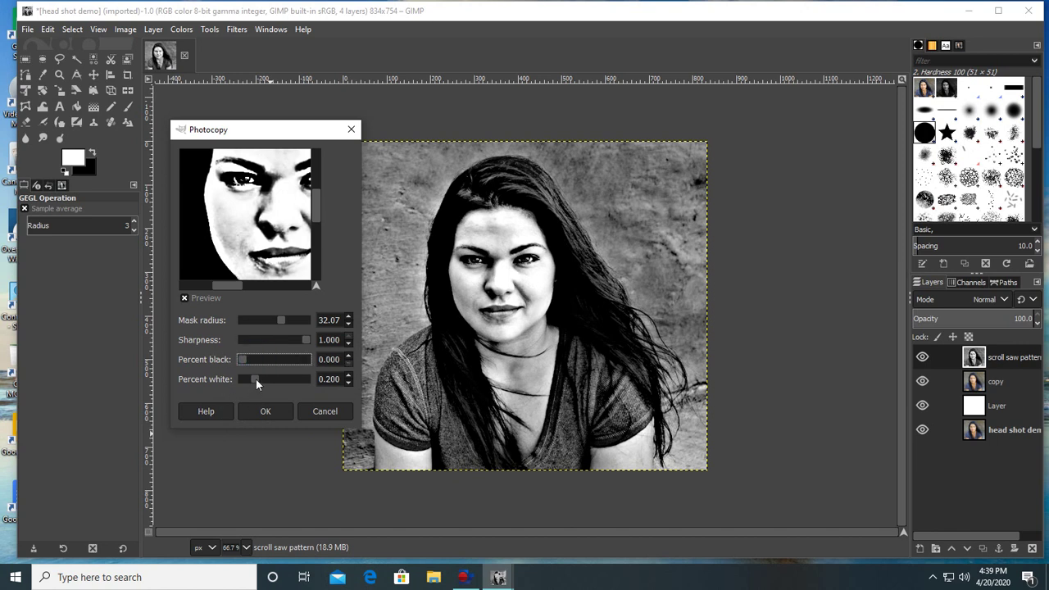
drag(256, 380, 312, 379)
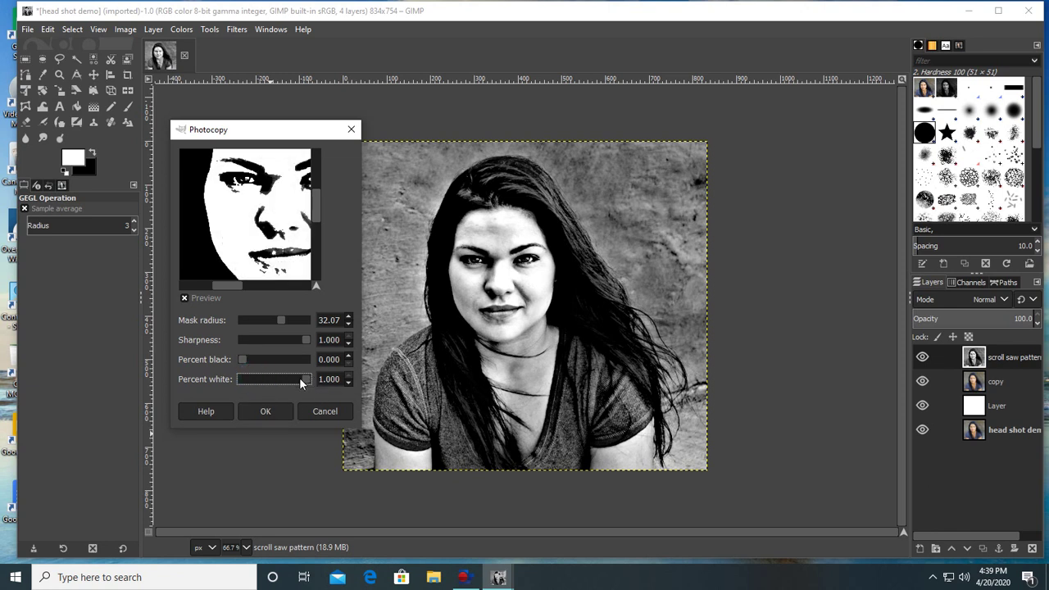
mouse_move(309, 380)
mouse_down()
mouse_move(237, 378)
mouse_move(317, 378)
mouse_up()
click(265, 411)
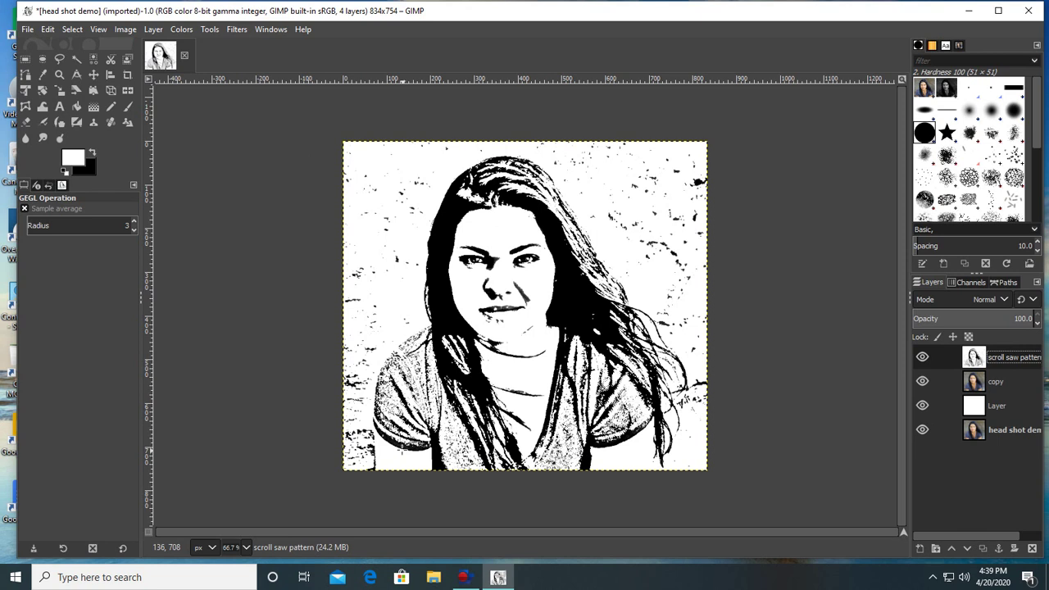
Save the layered scroll saw pattern image
click(27, 30)
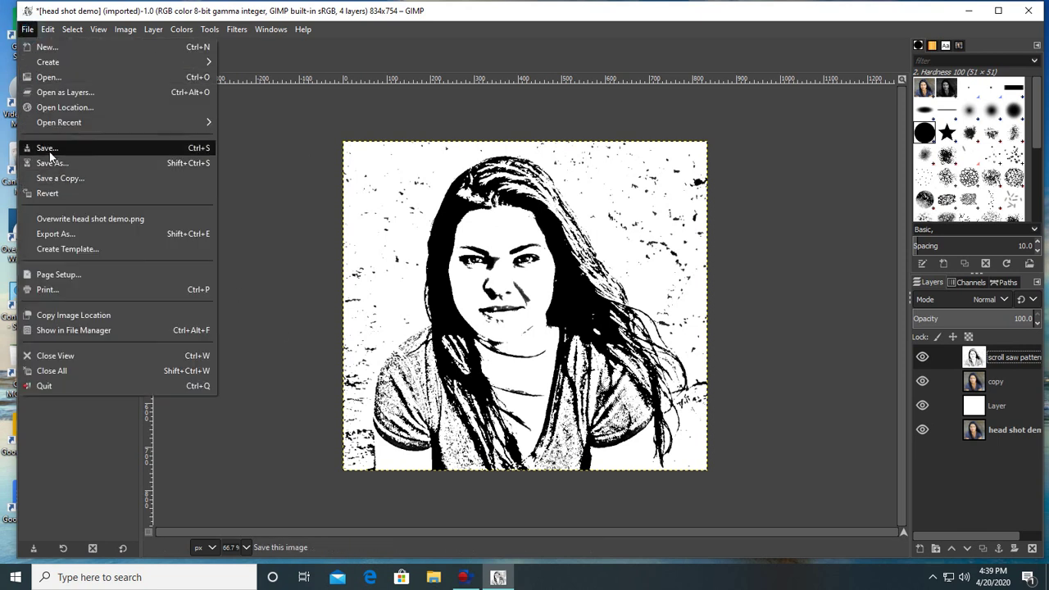